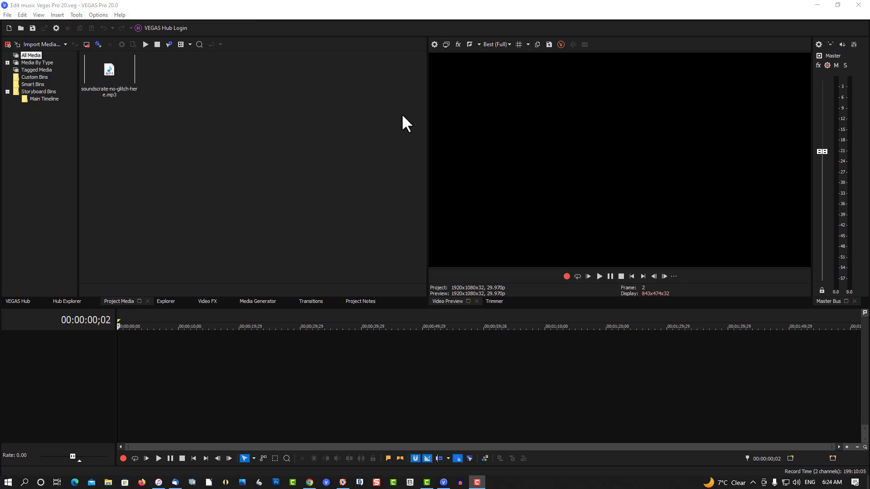
# Add the music file soundscrate-no-glitch-here.mp3 from the project media to the timeline.
pyautogui.click(116, 64)
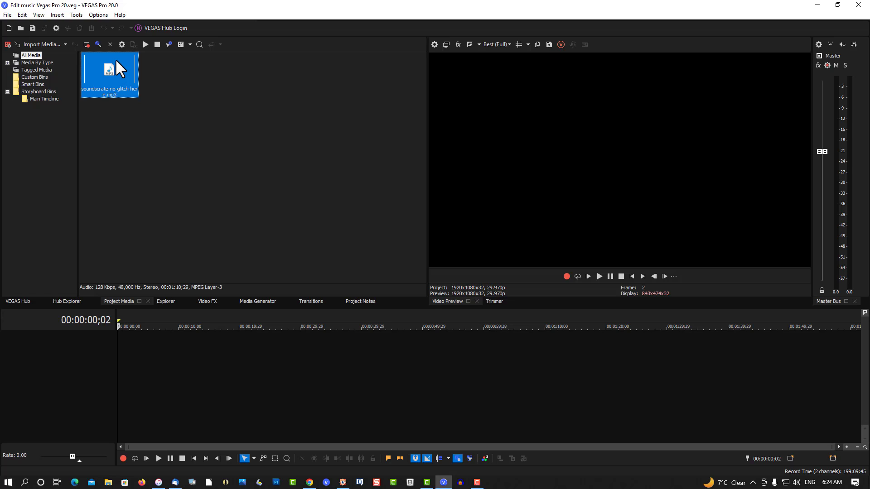
pyautogui.doubleClick(115, 58)
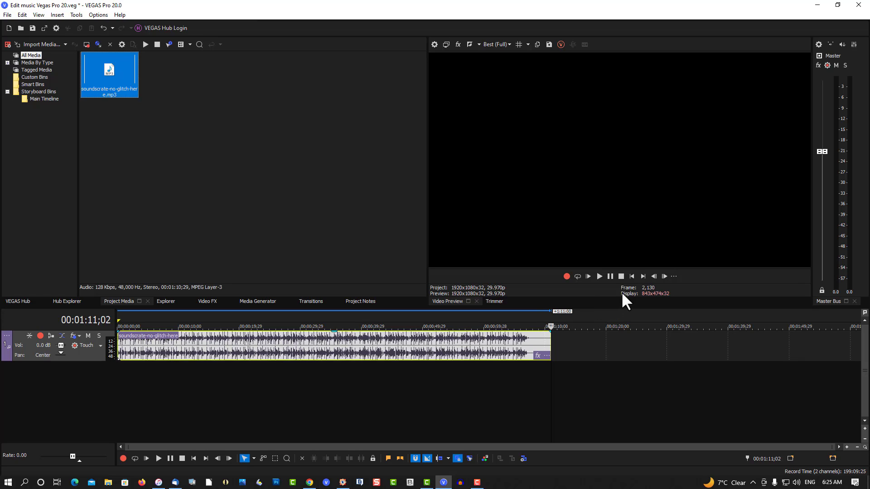
# Play the music from the start of the timeline, and pause it to judge where it can be cut.
pyautogui.click(633, 277)
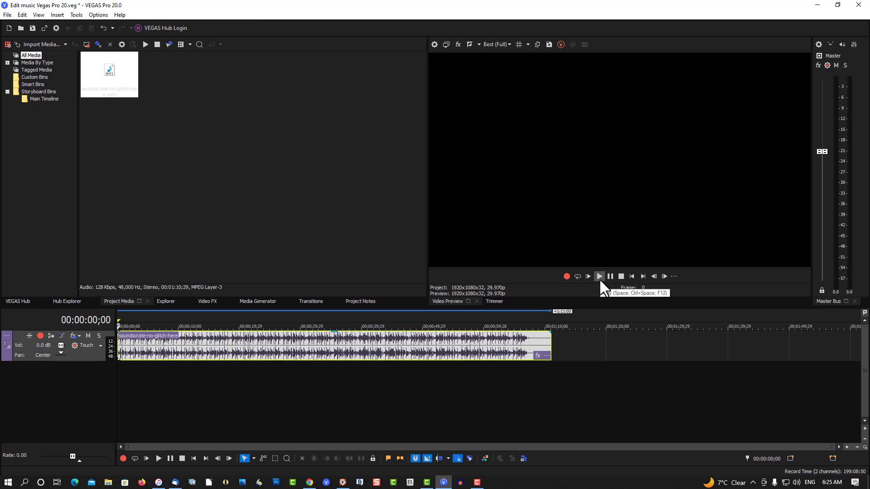
pyautogui.click(599, 277)
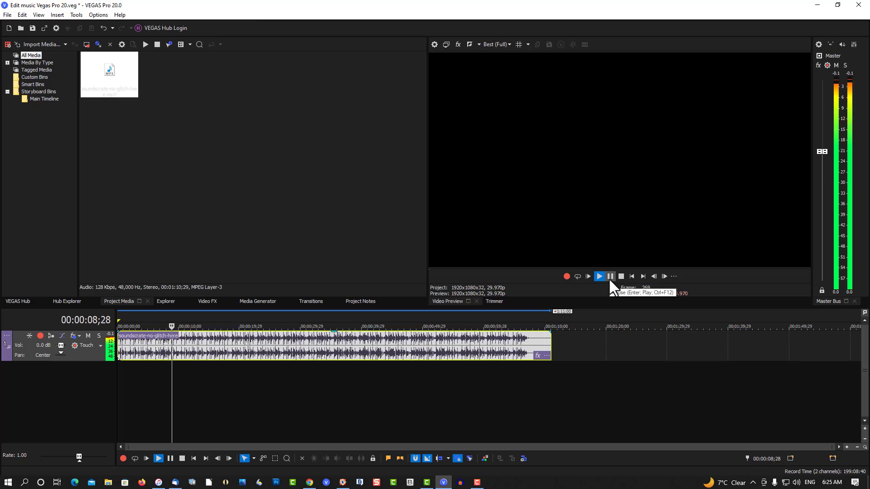
pyautogui.click(610, 277)
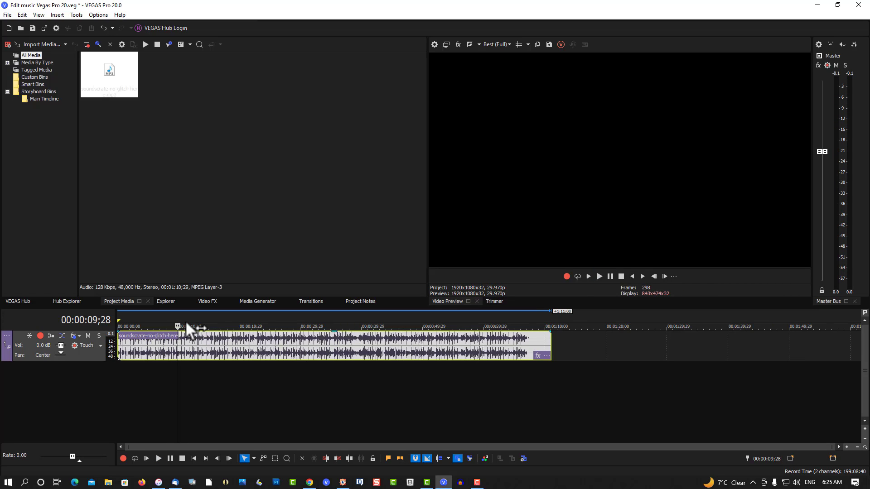
# Place a marker on the timeline at 00:00:05;19 and play the music onward from there.
pyautogui.click(151, 328)
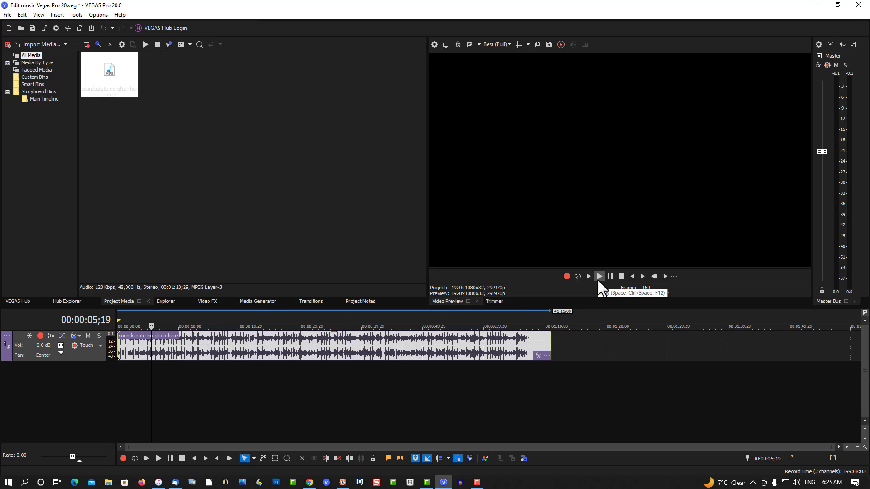
pyautogui.click(598, 277)
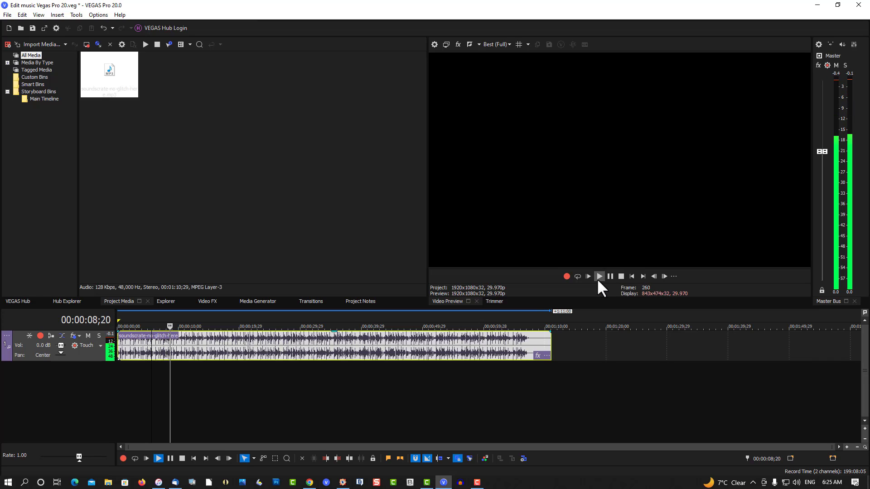
pyautogui.press('space')
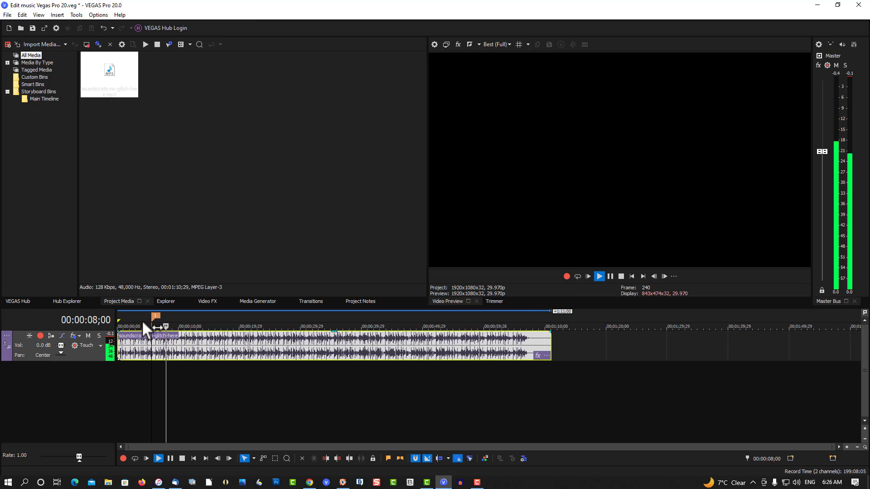
pyautogui.press('space')
pyautogui.press('space')
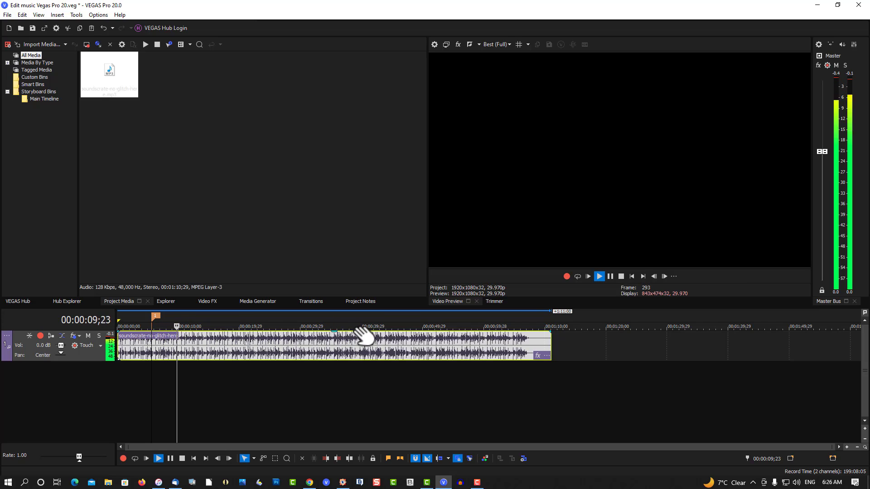
# Place two markers during playback, at 00:00:10;01 and 00:00:18;14, and pause the music.
pyautogui.press('m')
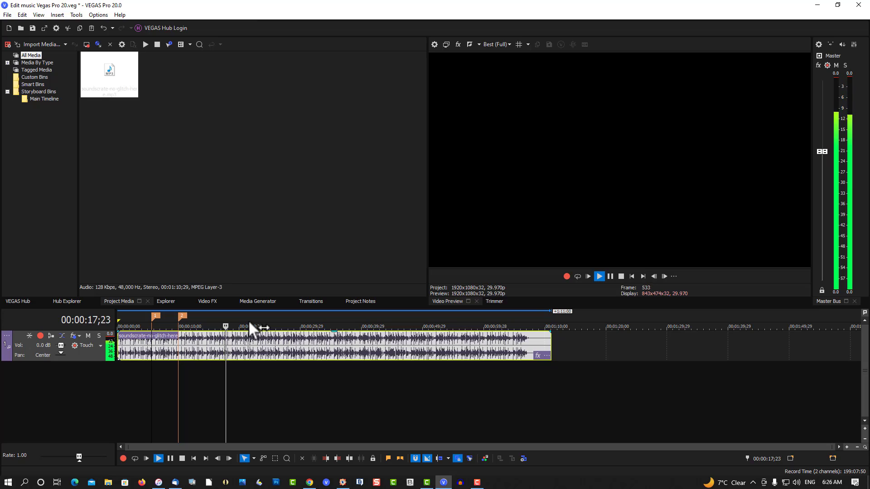
pyautogui.press('m')
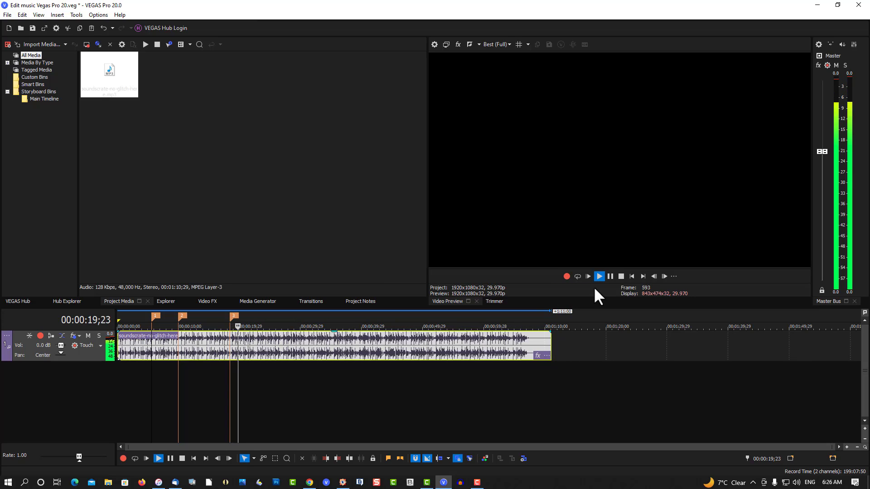
pyautogui.click(614, 279)
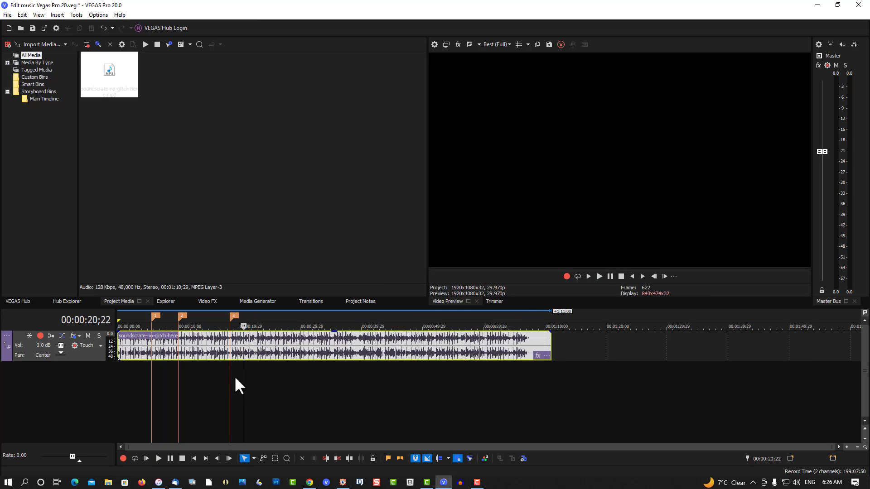
# Delete the first marker at 00:00:05;19.
pyautogui.click(156, 316)
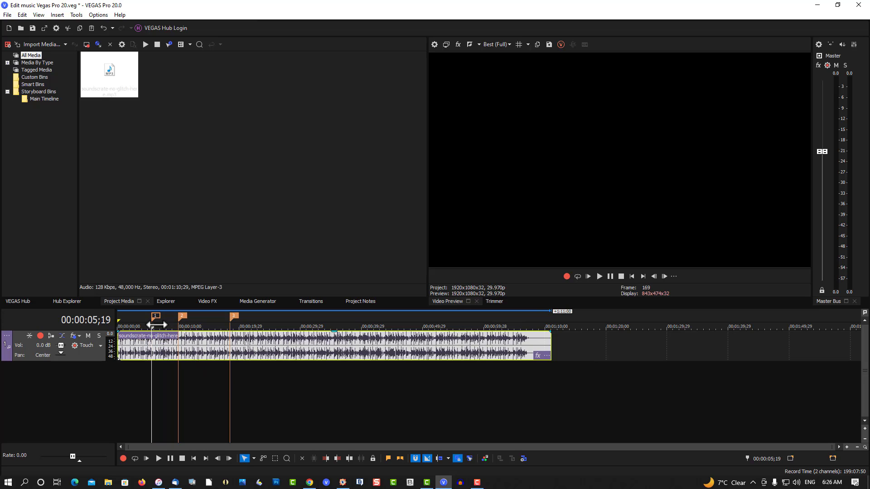
pyautogui.rightClick(156, 315)
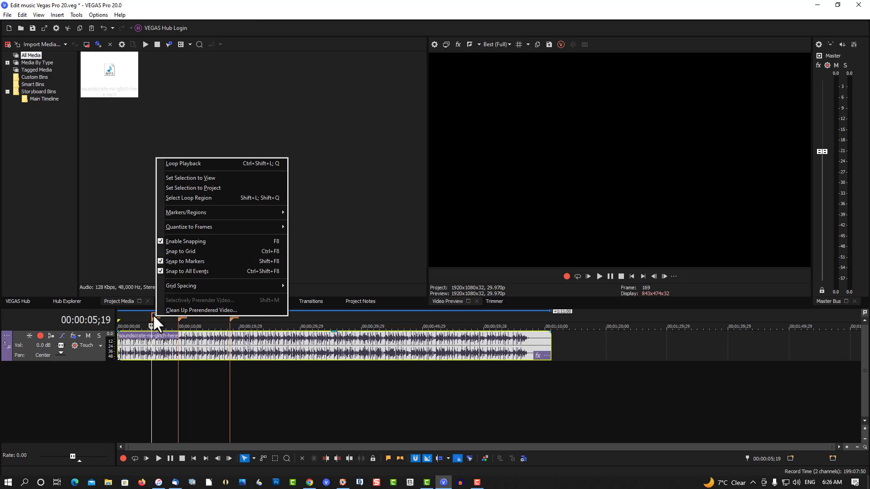
pyautogui.rightClick(154, 315)
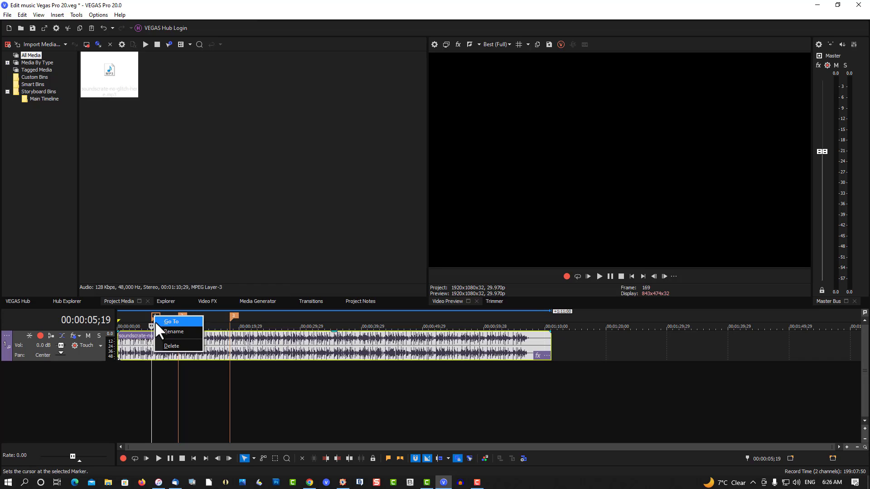
pyautogui.click(163, 346)
# Split the music event at the marker at 00:00:10;01.
pyautogui.scroll(2, 192, 361)
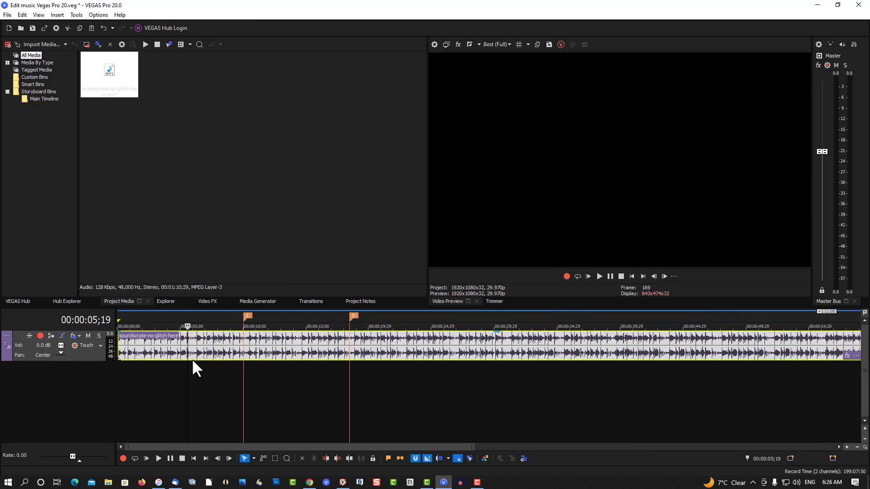
pyautogui.scroll(1, 243, 381)
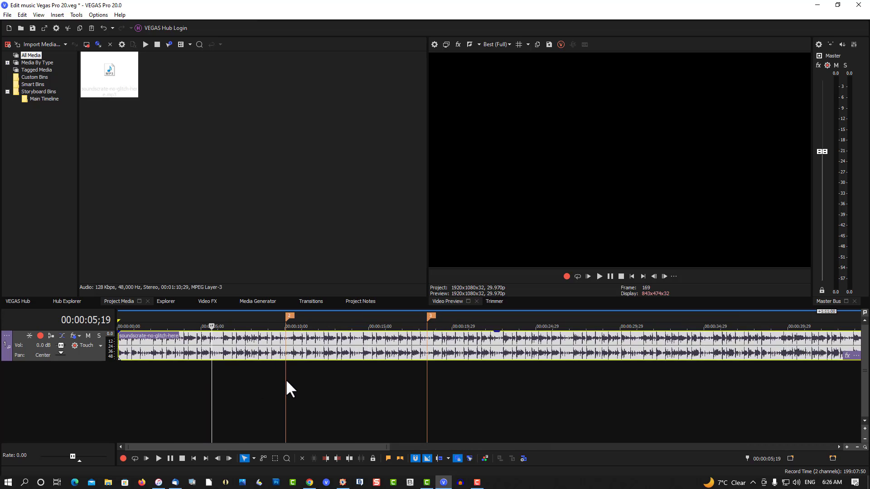
pyautogui.scroll(1, 286, 379)
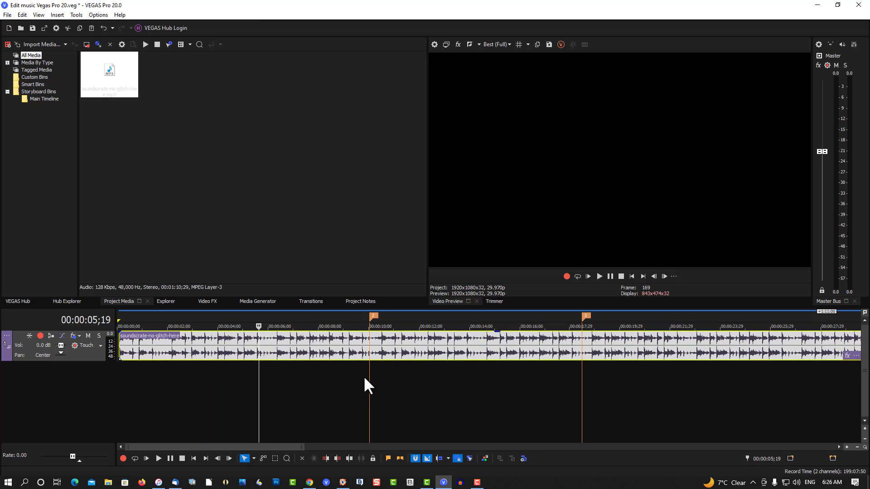
pyautogui.scroll(1, 364, 381)
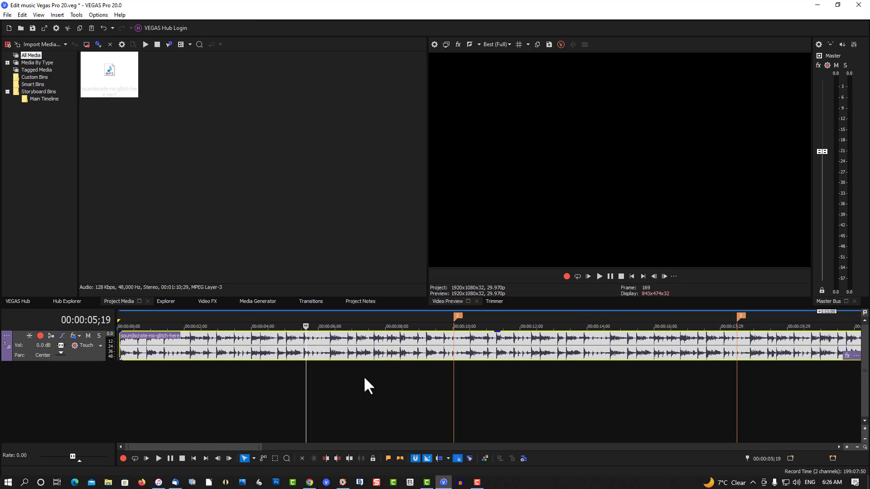
pyautogui.click(455, 365)
pyautogui.press('s')
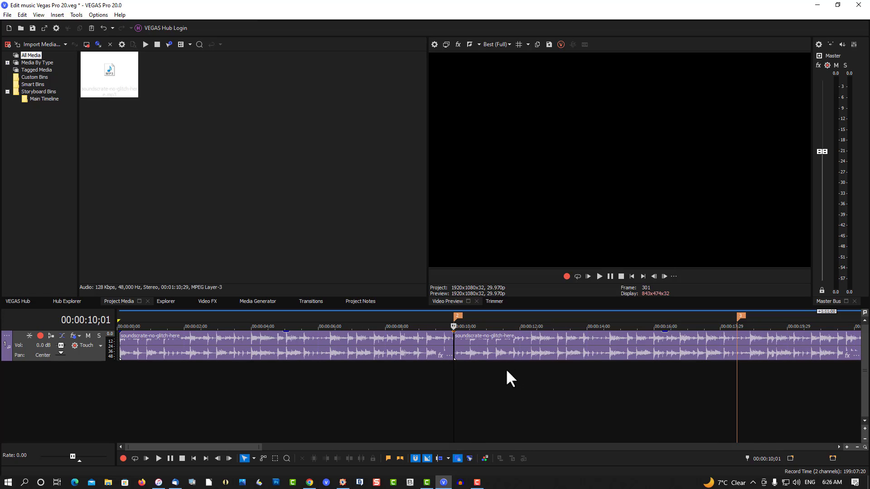
# Split the remaining music event at the marker at 00:00:18;14.
pyautogui.click(738, 359)
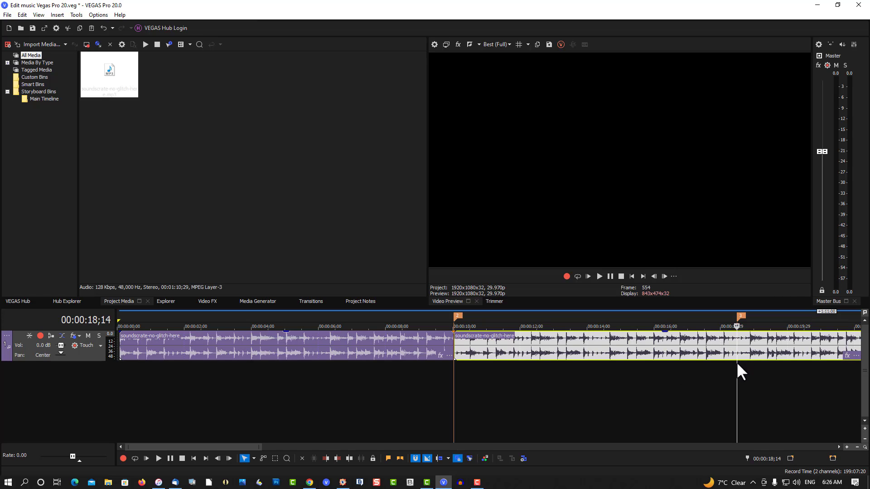
pyautogui.click(738, 365)
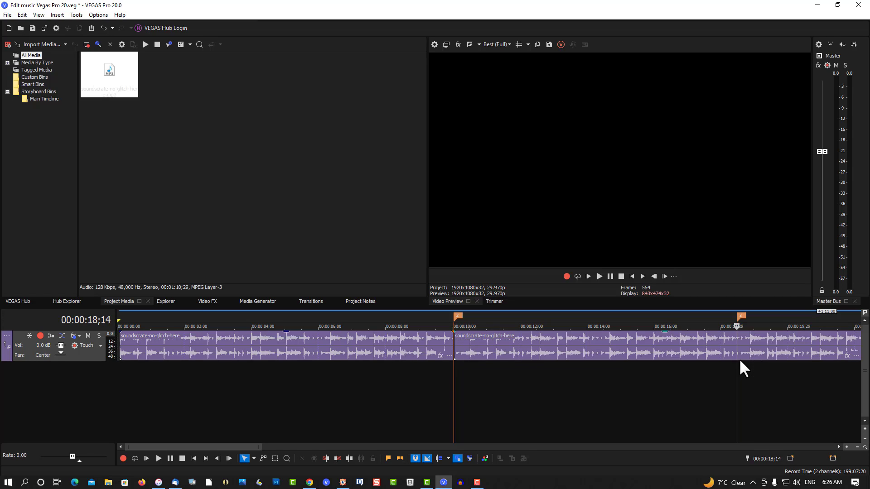
pyautogui.click(739, 358)
pyautogui.click(737, 358)
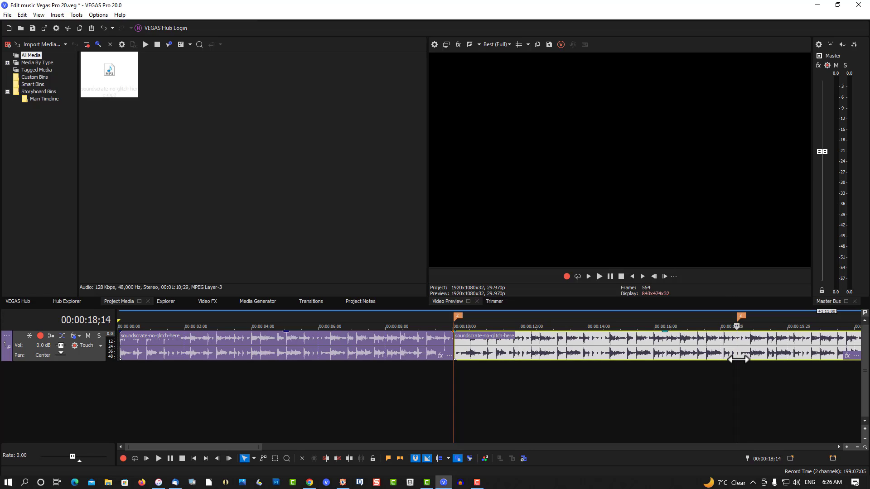
pyautogui.press('s')
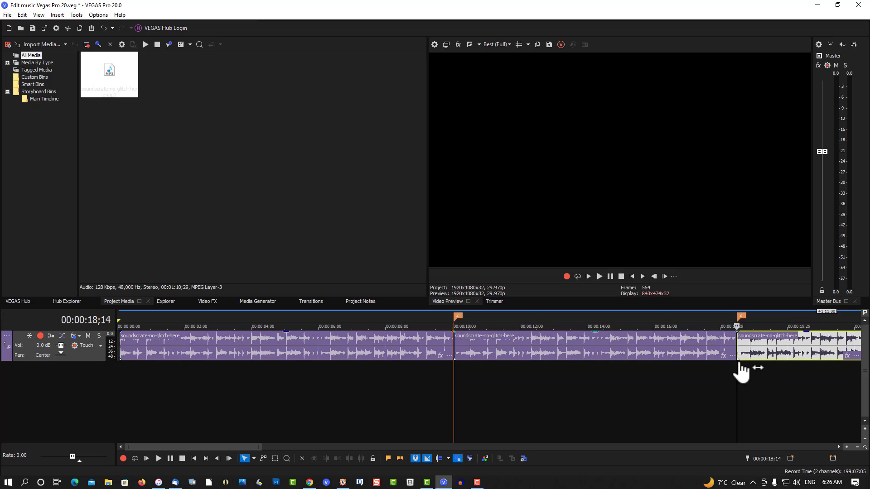
# Copy the middle music segment between the two markers.
pyautogui.click(547, 348)
pyautogui.rightClick(547, 348)
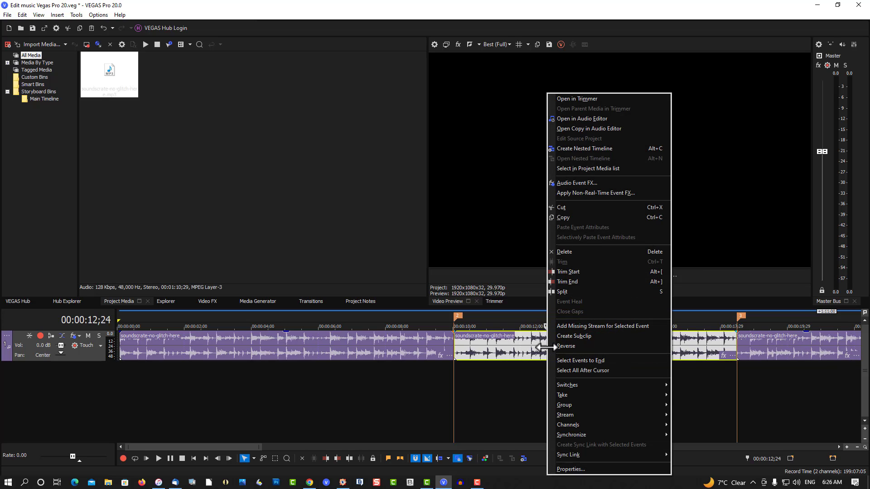
pyautogui.click(568, 216)
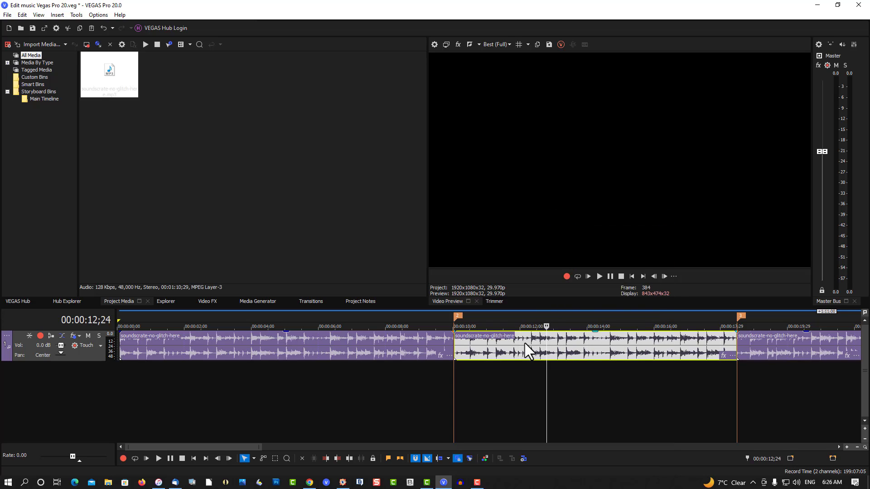
# Move the final music segment about 27 seconds later on its track and paste the copied segment into the gap at 00:00:19;21.
pyautogui.scroll(-5, 509, 360)
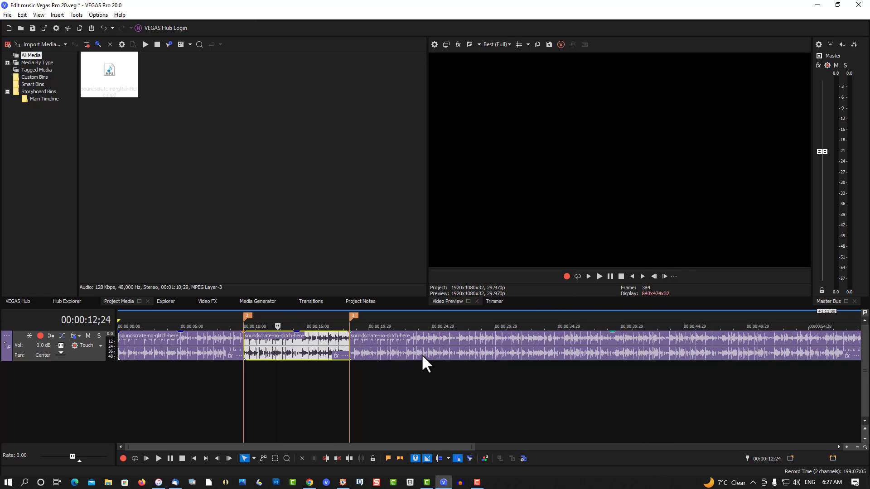
pyautogui.moveTo(417, 347); pyautogui.dragTo(755, 344)
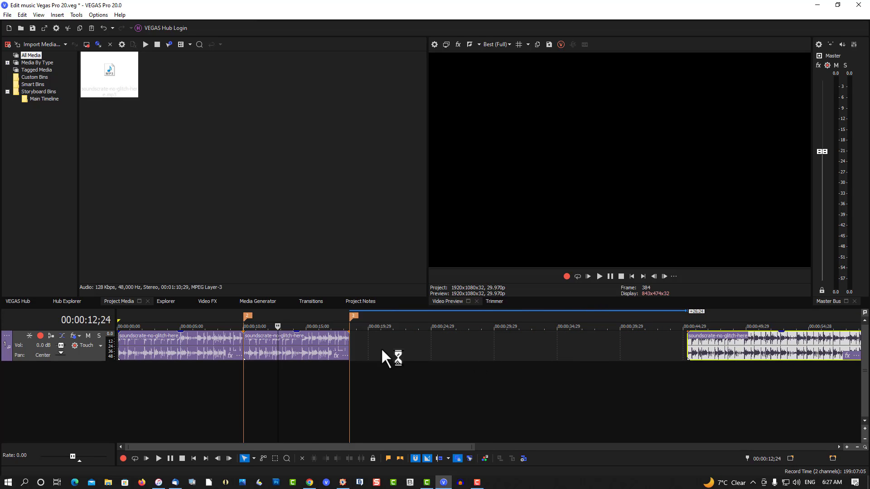
pyautogui.rightClick(365, 343)
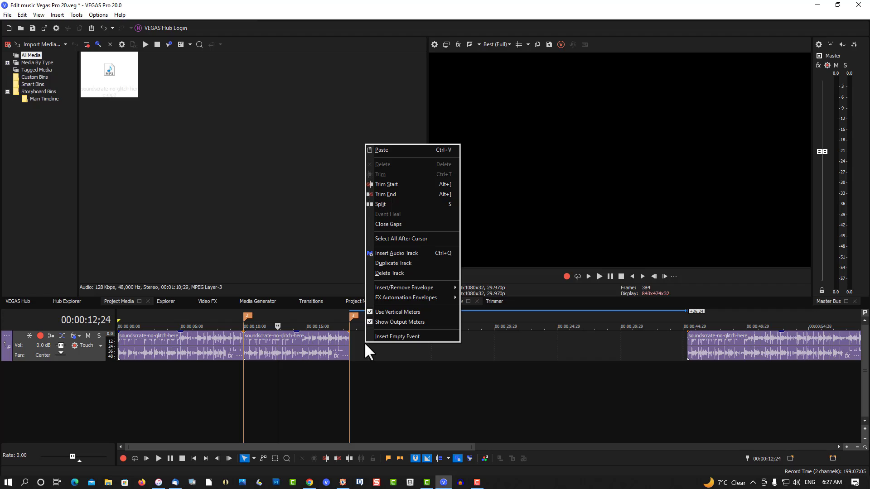
pyautogui.click(365, 343)
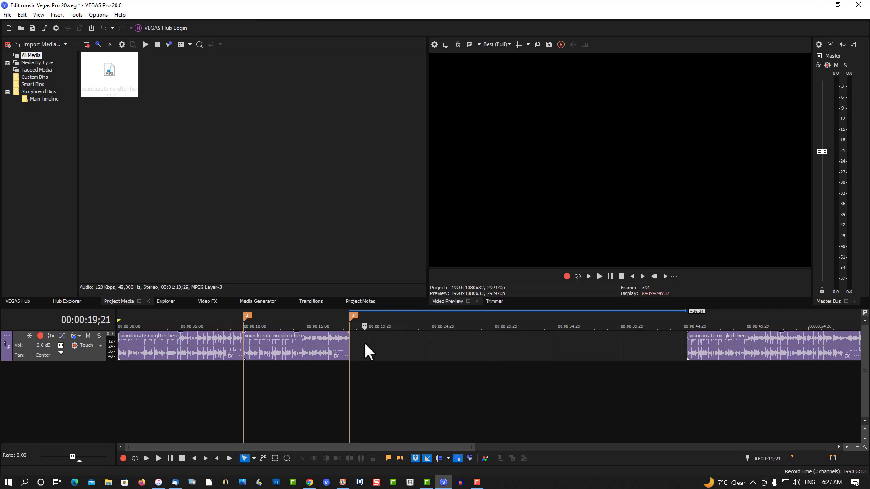
pyautogui.hotkey('ctrl', 'v')
# Paste a second copy of the segment at 00:00:31;28 and move it against the end of the first pasted copy.
pyautogui.click(518, 349)
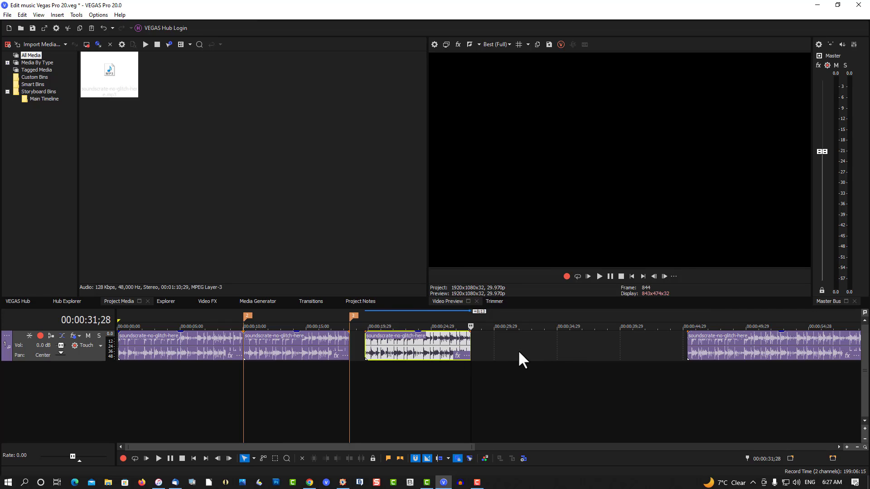
pyautogui.hotkey('ctrl', 'v')
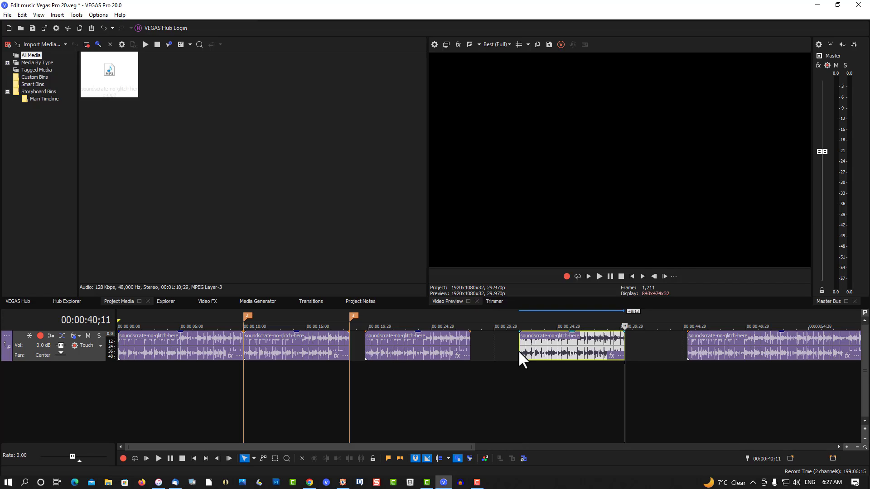
pyautogui.moveTo(539, 349); pyautogui.dragTo(498, 352)
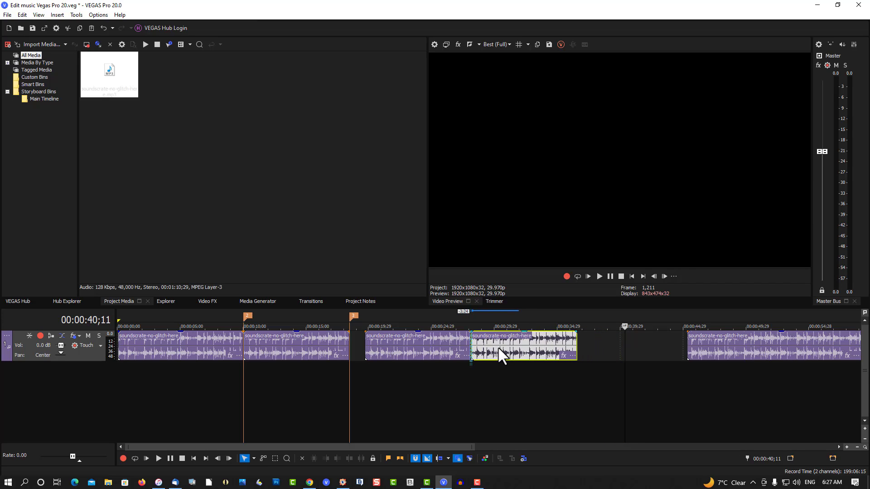
# Paste a third copy of the segment at 00:00:38;04, in the gap before the final music segment.
pyautogui.click(597, 344)
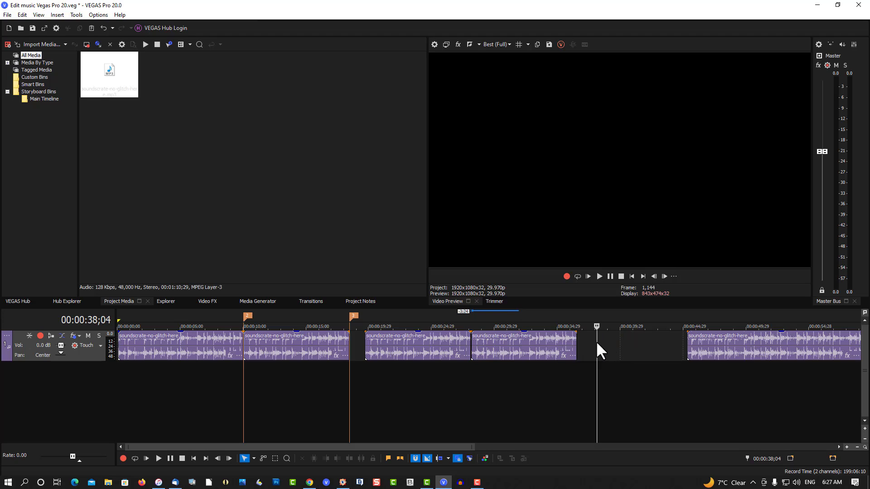
pyautogui.hotkey('ctrl', 'v')
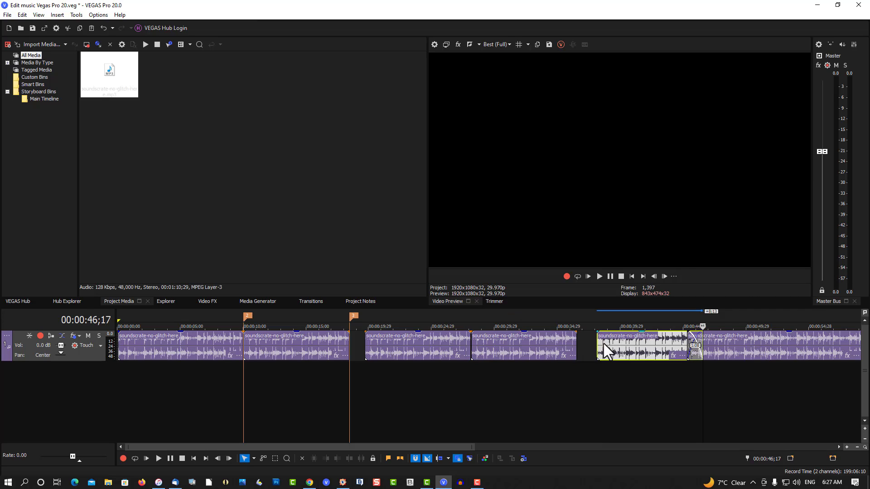
# Close the gaps between all the music segments on the audio track.
pyautogui.click(582, 347)
pyautogui.rightClick(581, 346)
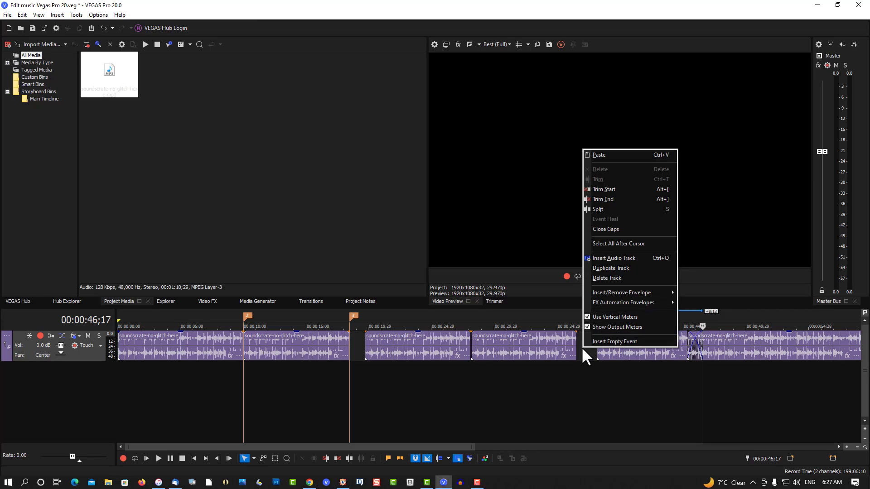
pyautogui.click(595, 230)
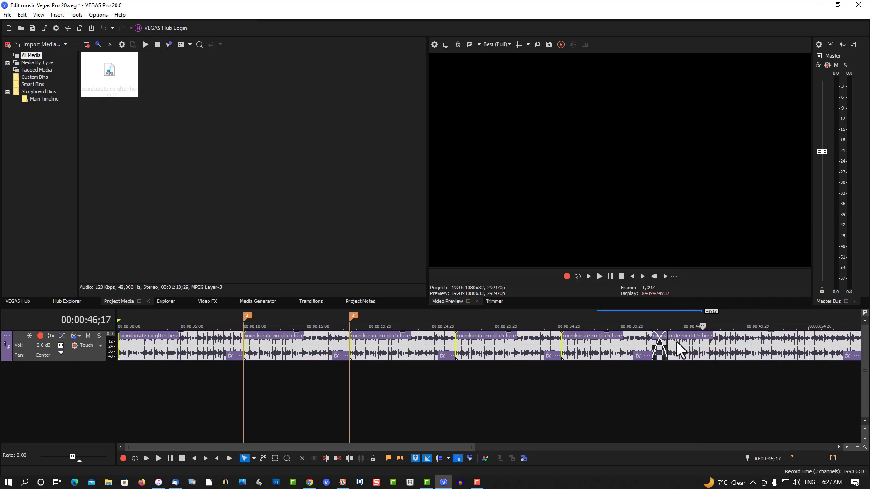
# Move the final music segment about 1;08 later so that it starts where the third pasted copy ends.
pyautogui.moveTo(676, 345); pyautogui.dragTo(694, 344)
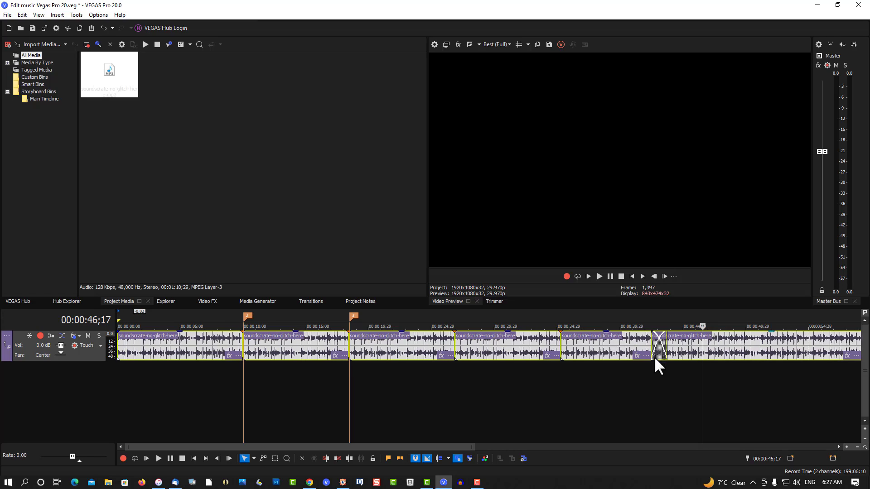
pyautogui.click(653, 363)
pyautogui.click(675, 348)
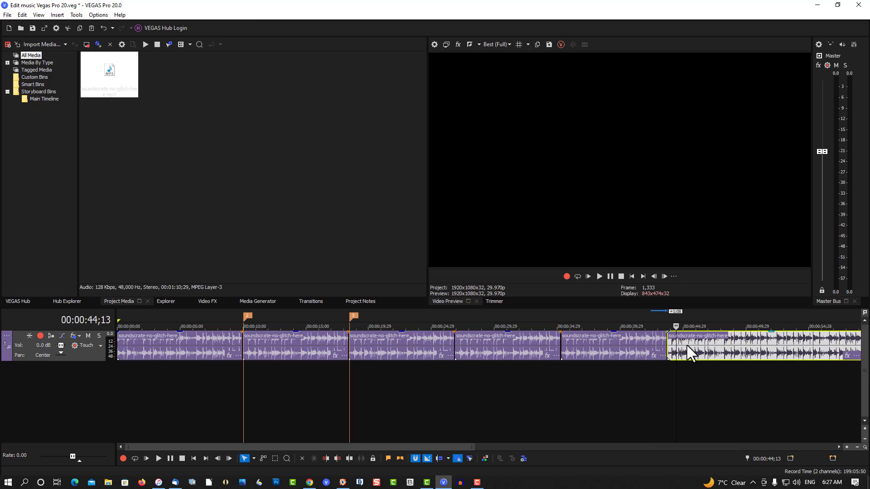
pyautogui.click(618, 344)
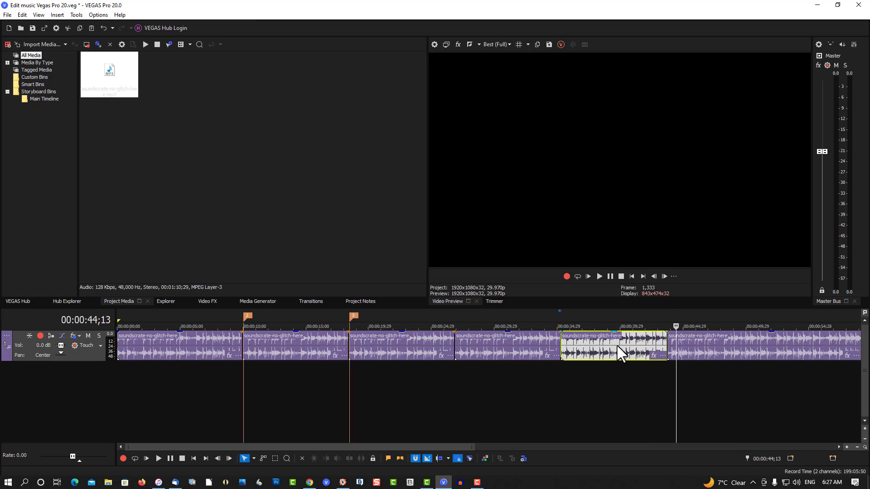
pyautogui.click(681, 350)
pyautogui.click(598, 376)
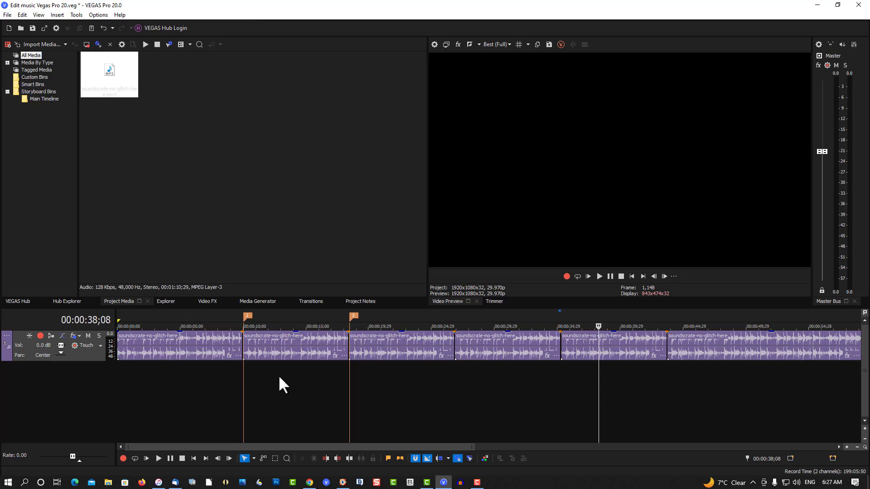
# Play the lengthened track from about 00:00:07;19 through the pasted copies to check the joins, and stop playback.
pyautogui.click(573, 345)
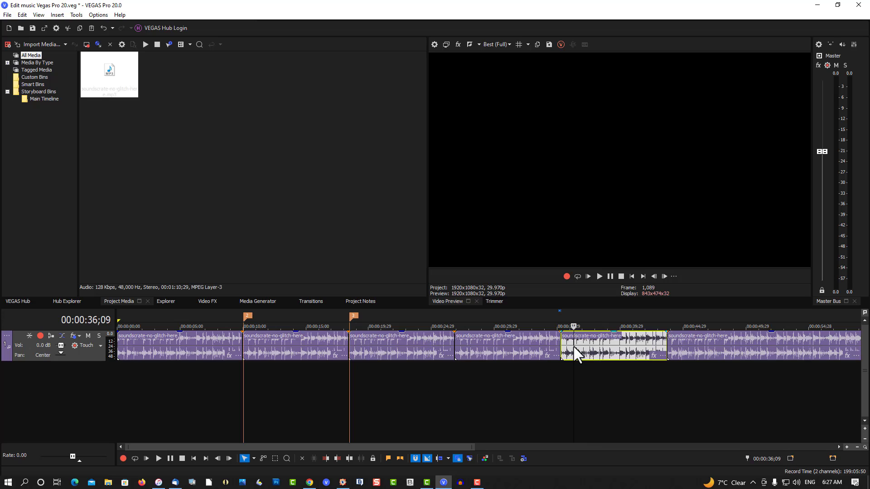
pyautogui.scroll(5, 225, 381)
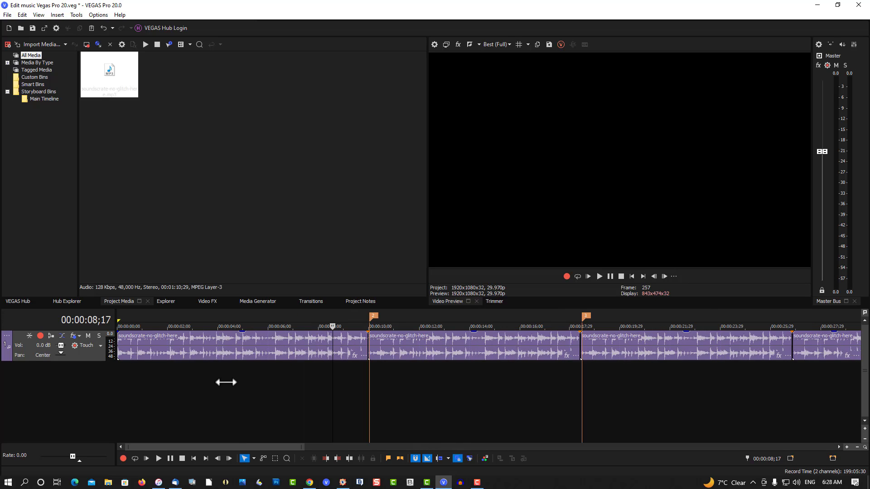
pyautogui.scroll(-8, 227, 390)
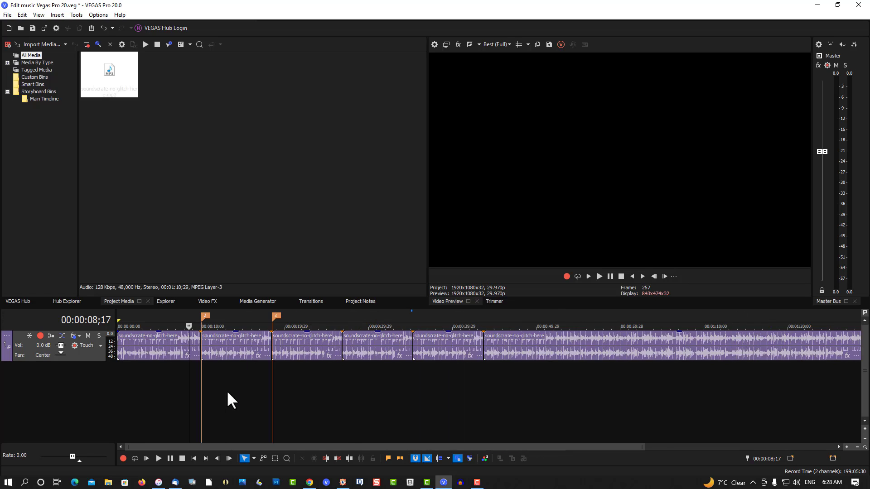
pyautogui.click(139, 382)
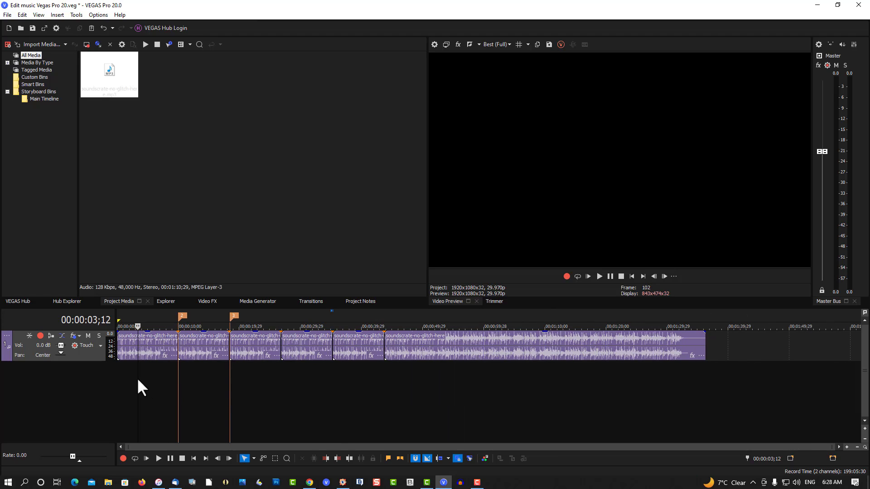
pyautogui.click(164, 386)
pyautogui.click(599, 277)
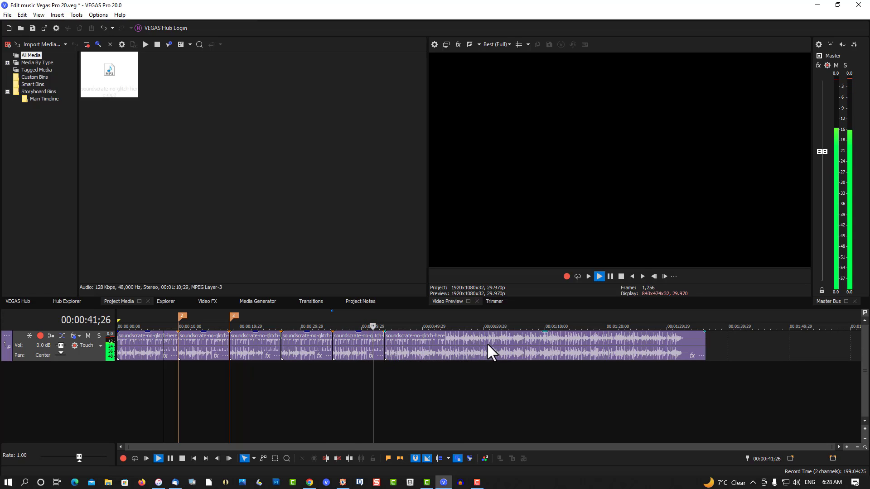
pyautogui.click(619, 278)
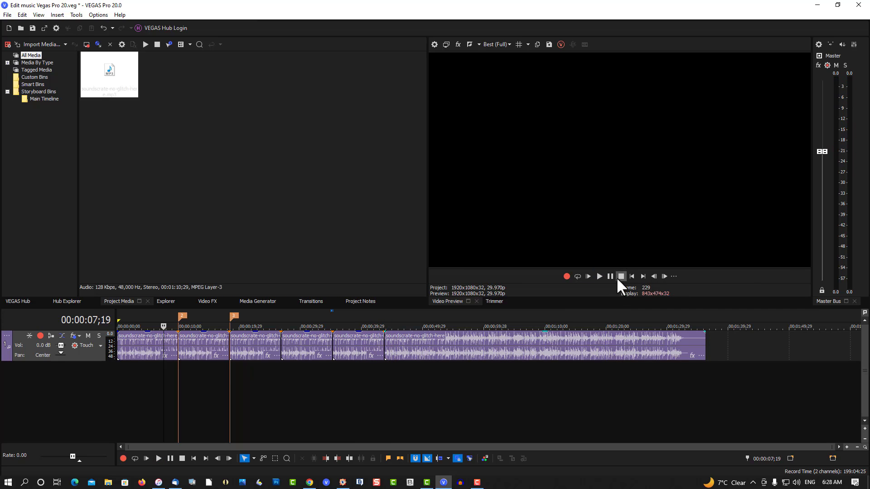
# Move the final music segment about 6 frames earlier so that it slightly overlaps the last pasted copy.
pyautogui.click(403, 338)
pyautogui.scroll(3, 405, 338)
pyautogui.scroll(2, 405, 336)
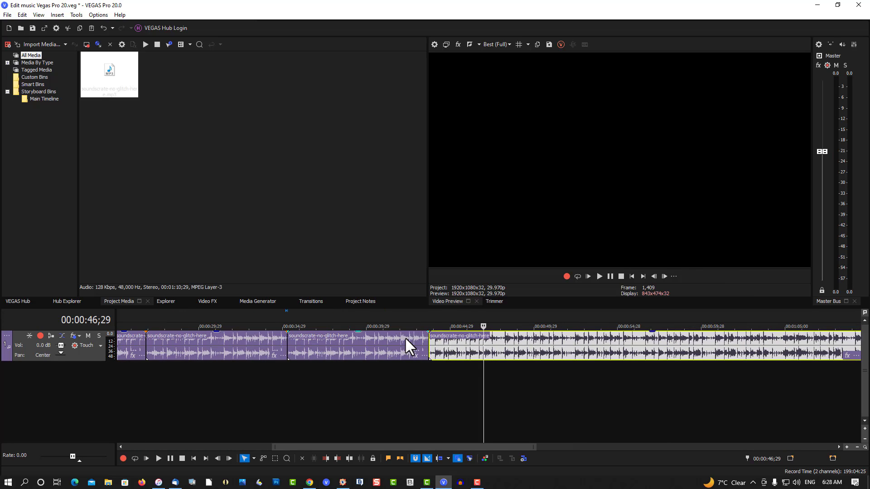
pyautogui.scroll(2, 404, 336)
pyautogui.moveTo(417, 348); pyautogui.dragTo(412, 348)
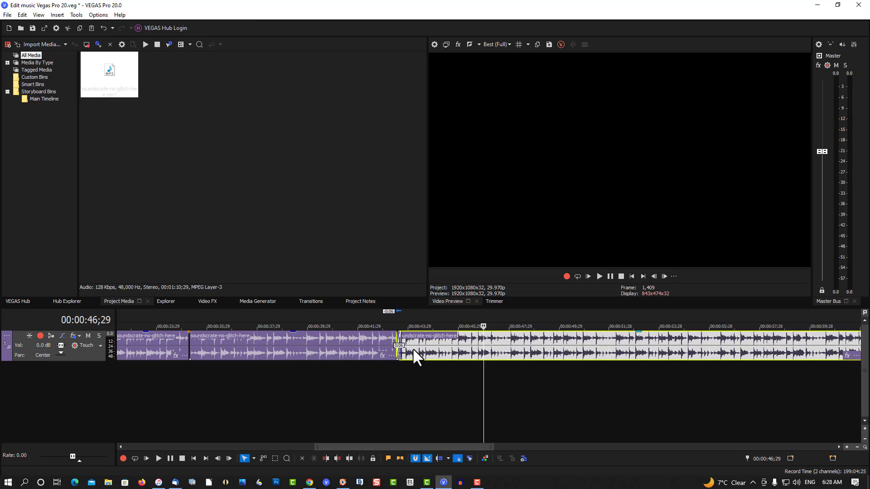
# Play the join between the last pasted copy and the final segment from 00:00:41;17, and pause after it.
pyautogui.click(353, 321)
pyautogui.click(347, 321)
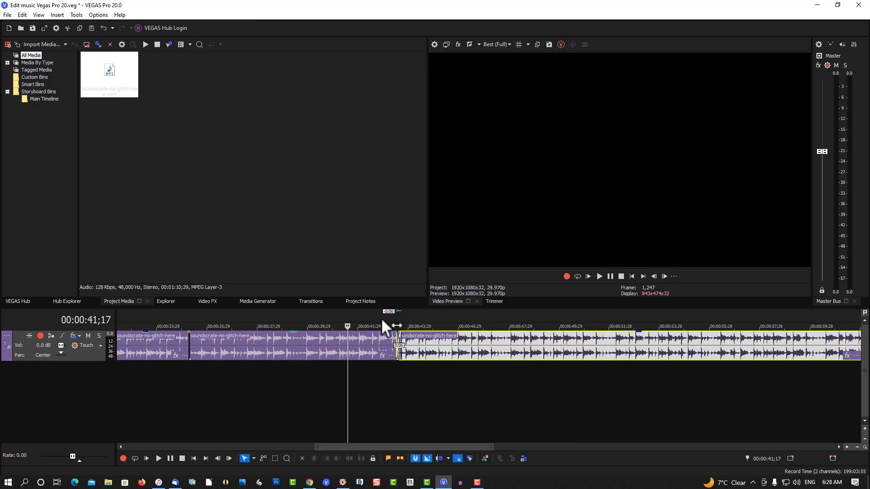
pyautogui.click(599, 276)
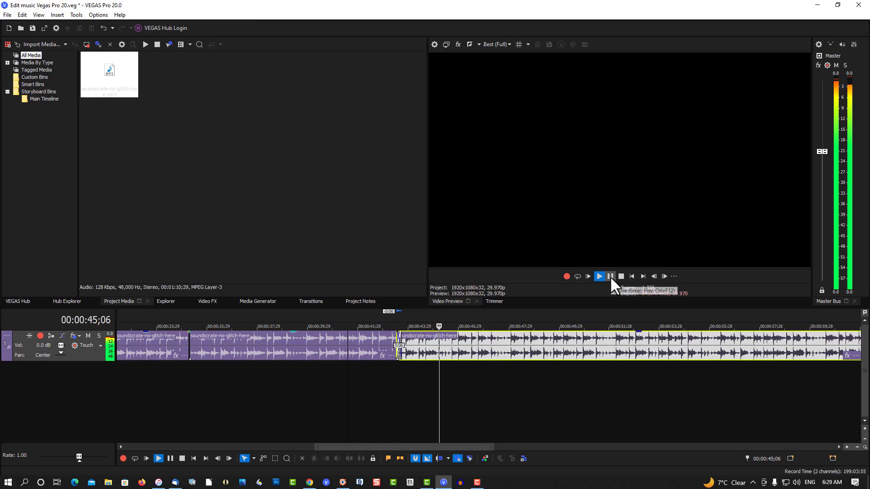
pyautogui.click(610, 276)
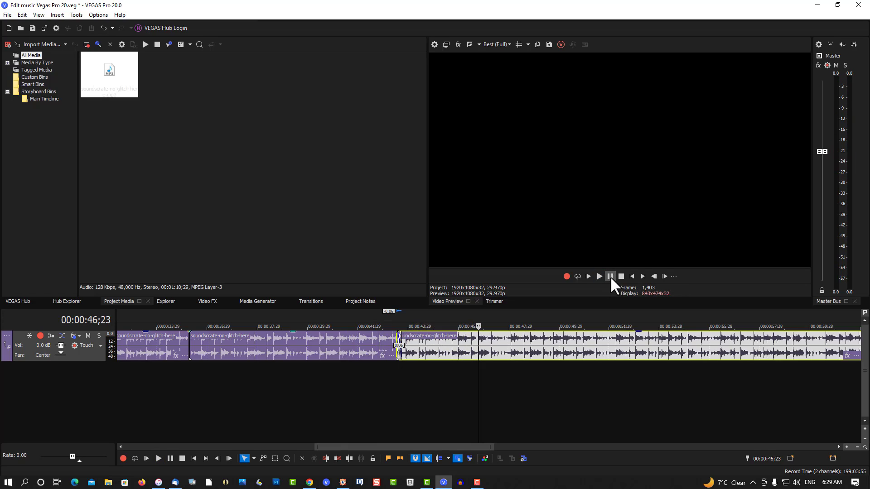